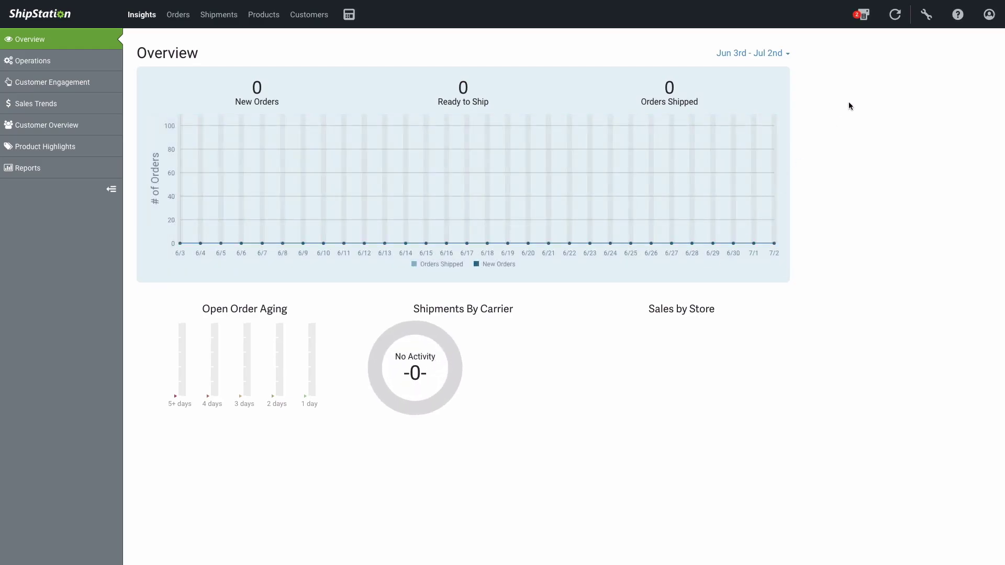
# Go to Store Setup under Selling Channels and start adding a new store or marketplace
pyautogui.click(927, 21)
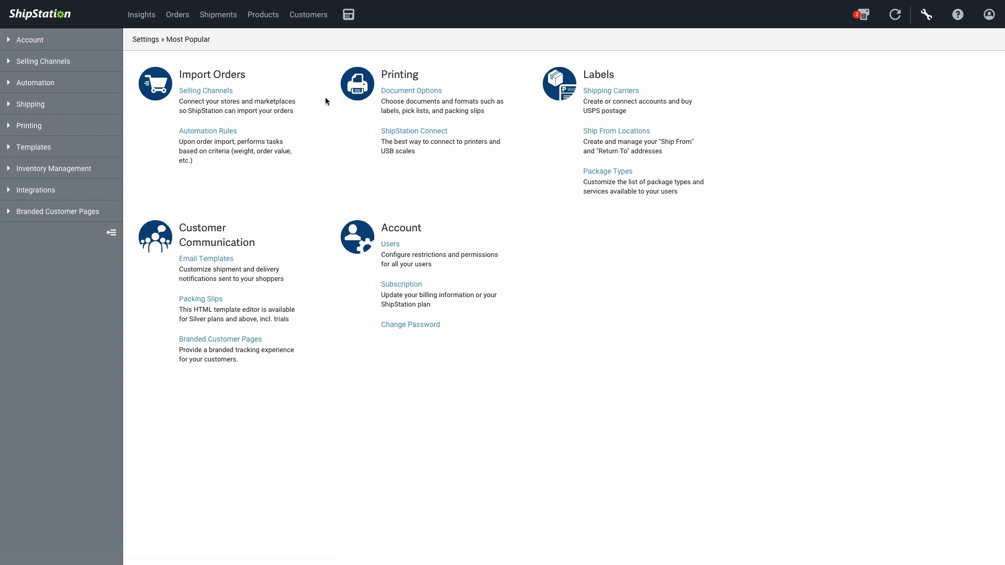
pyautogui.click(223, 95)
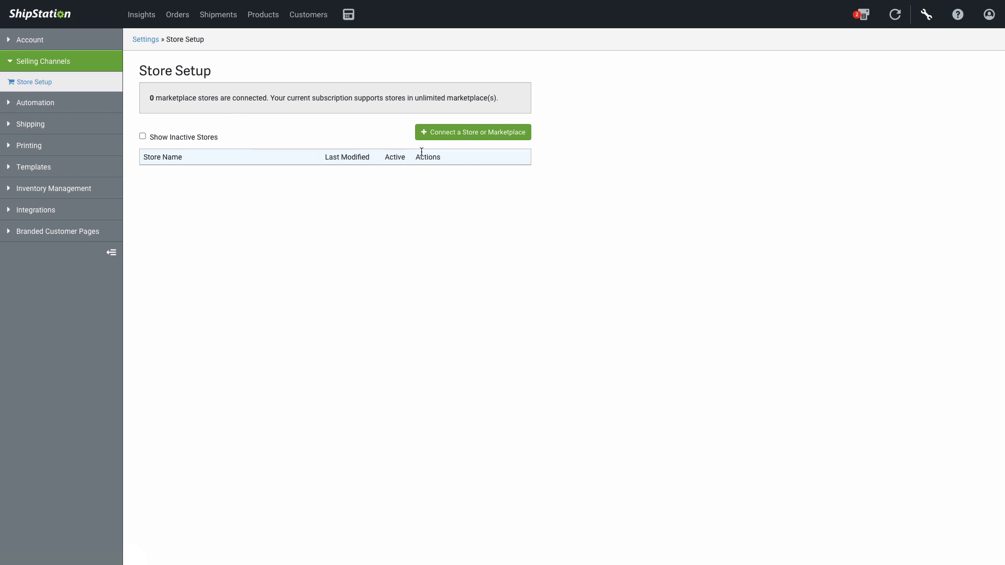
pyautogui.click(452, 140)
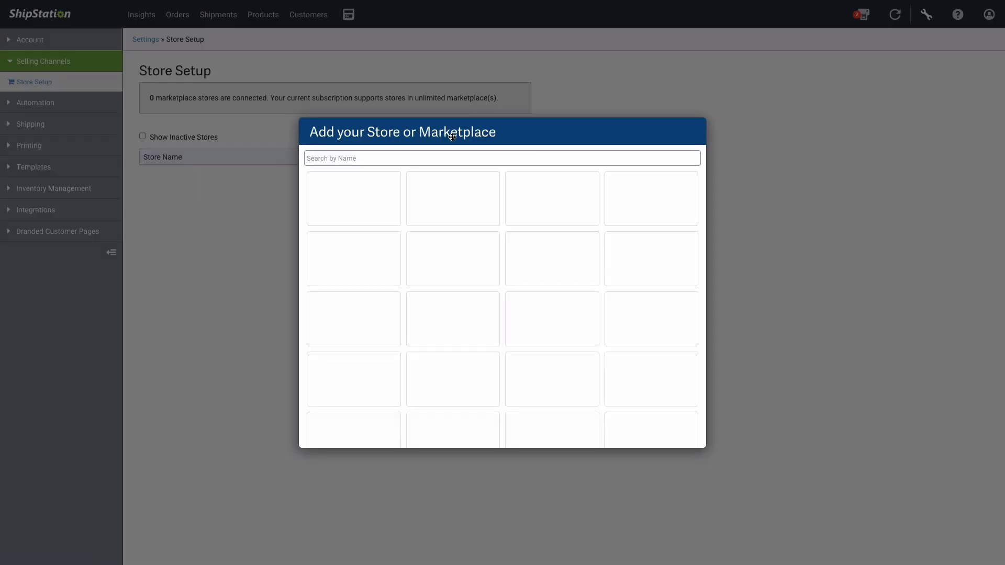
# Search the stores for 'inksoft' and pick the InkSoft tile to bring up its connection form
pyautogui.scroll(-4, 455, 209)
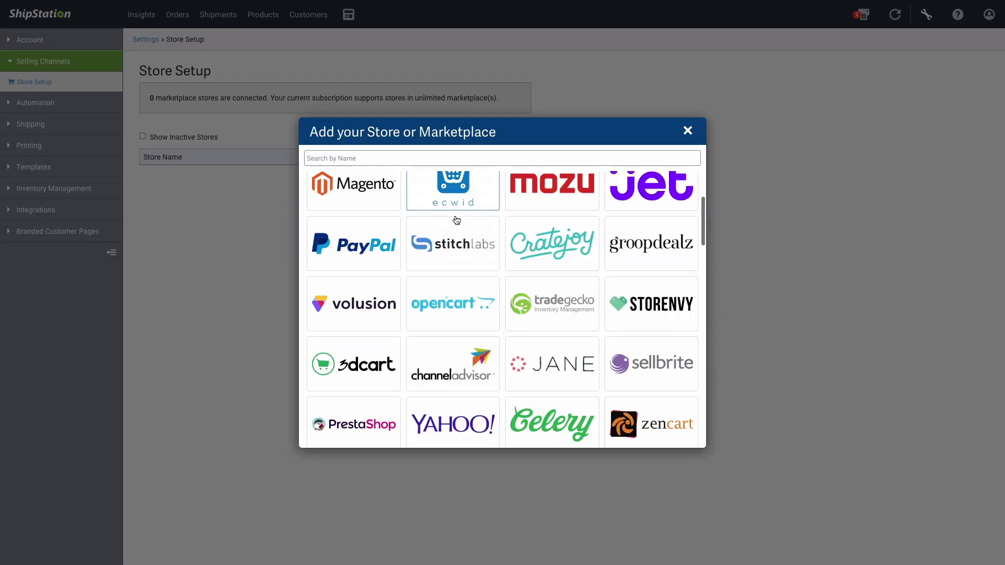
pyautogui.scroll(4, 455, 212)
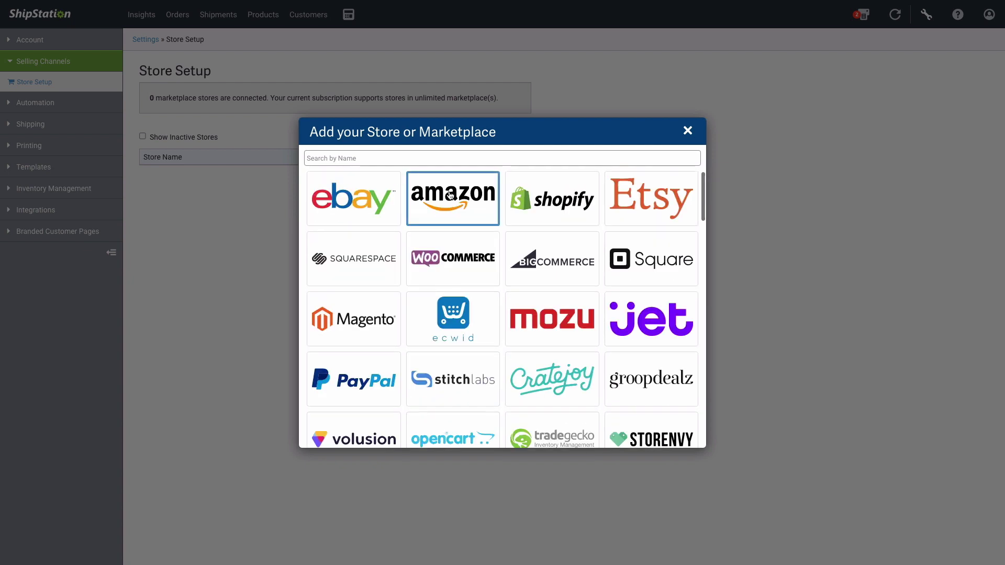
pyautogui.click(428, 159)
pyautogui.write('inksoft')
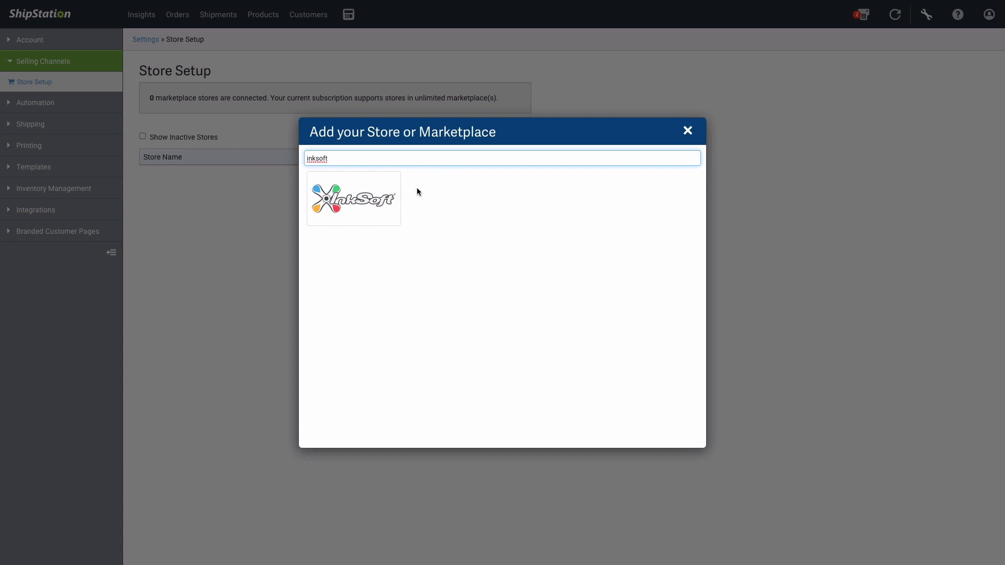
pyautogui.click(387, 220)
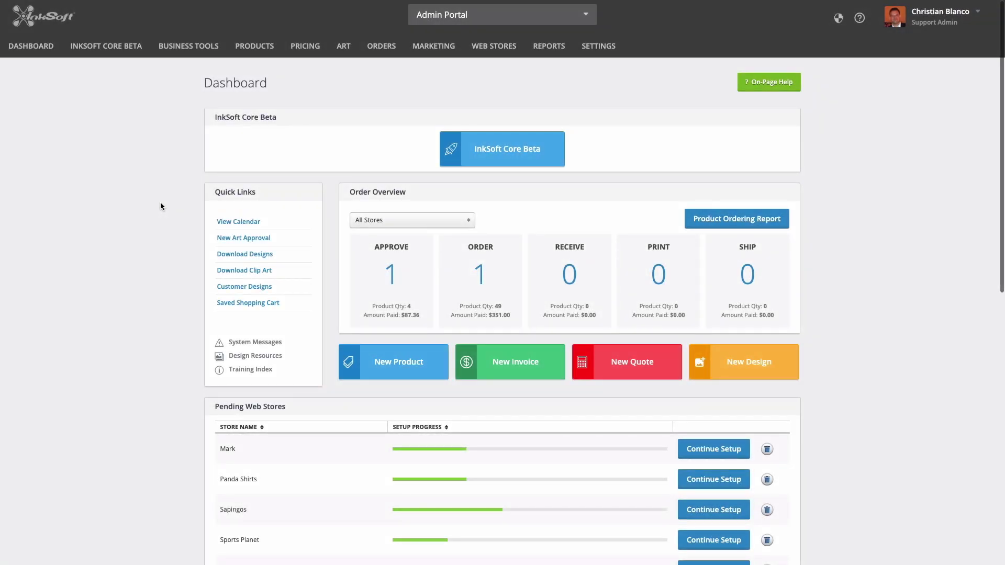
# Scroll the InkSoft dashboard down to the footer showing the Publisher ID
pyautogui.scroll(-10, 142, 306)
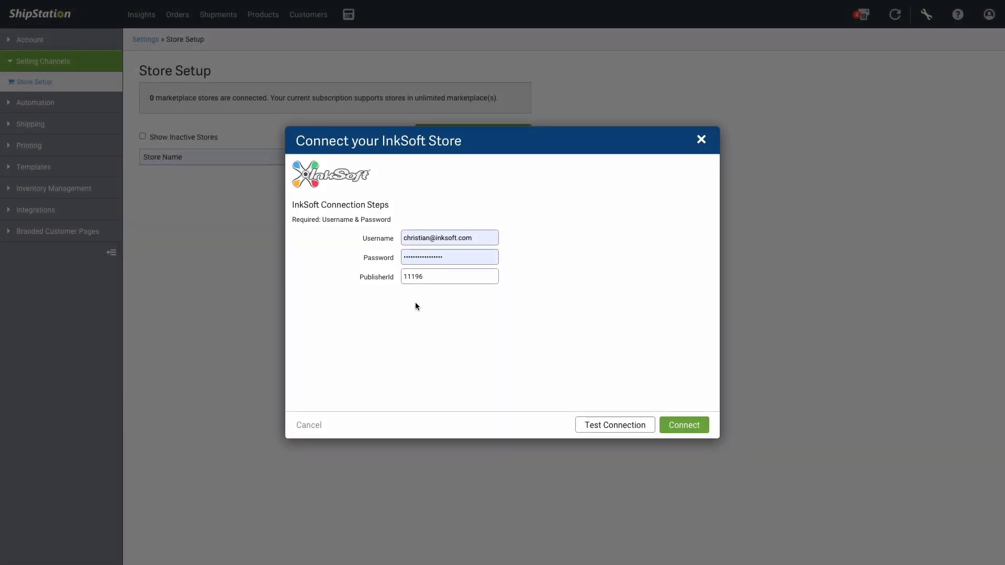
# Connect the InkSoft store and rename it 'InkSoft - Core Mkt'
pyautogui.click(675, 428)
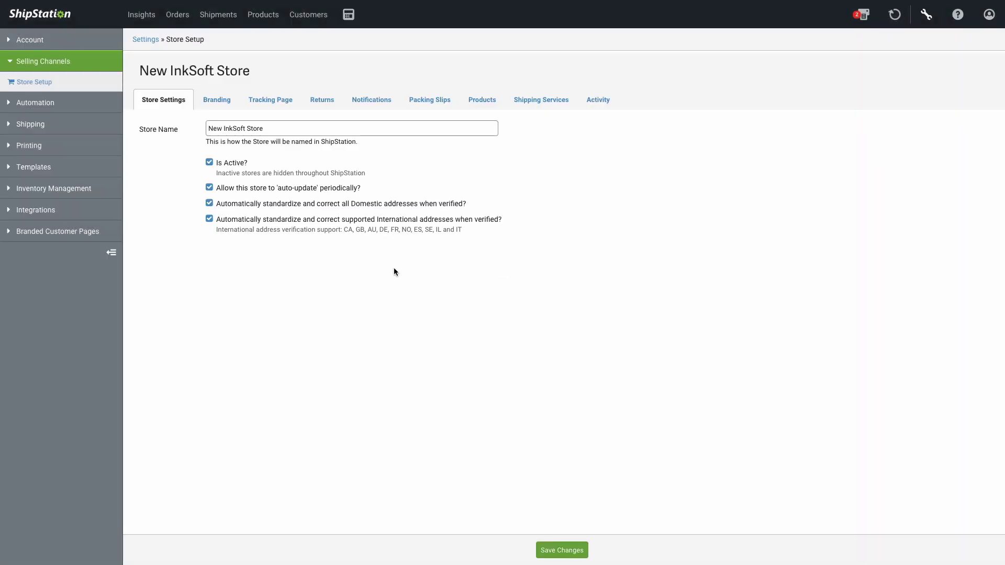
pyautogui.moveTo(282, 129); pyautogui.dragTo(179, 129)
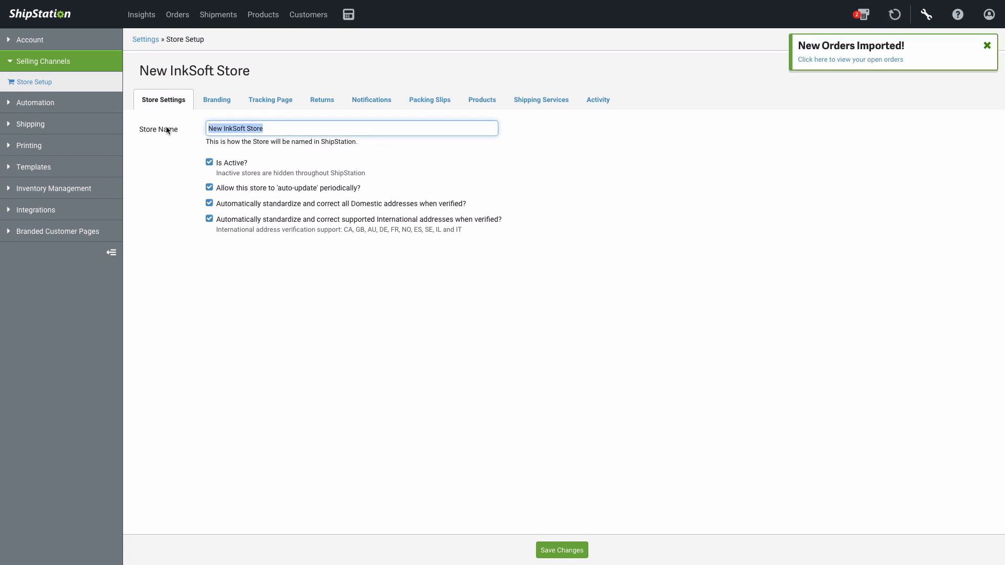
pyautogui.write('InkSoft - Core Mkt')
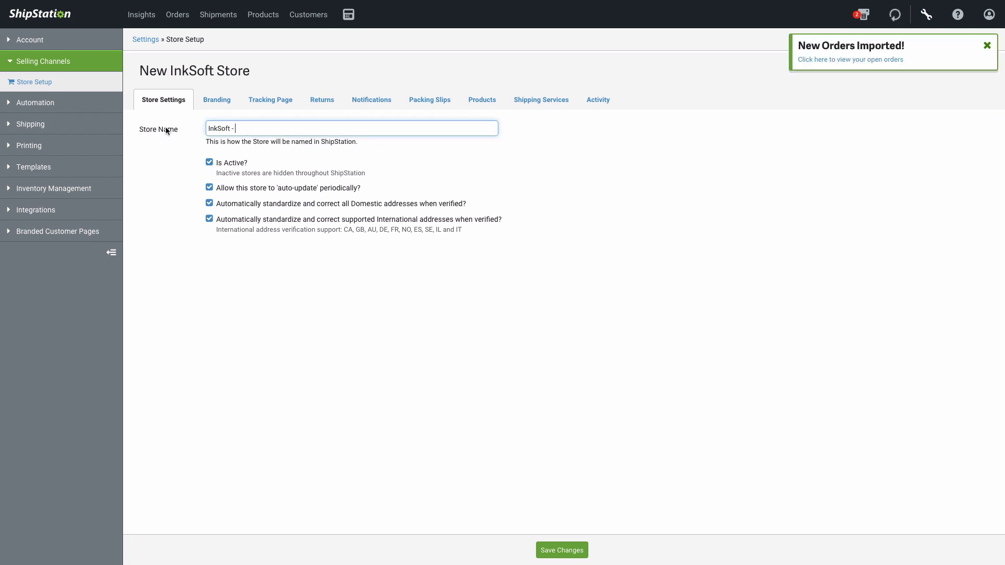
pyautogui.click(142, 151)
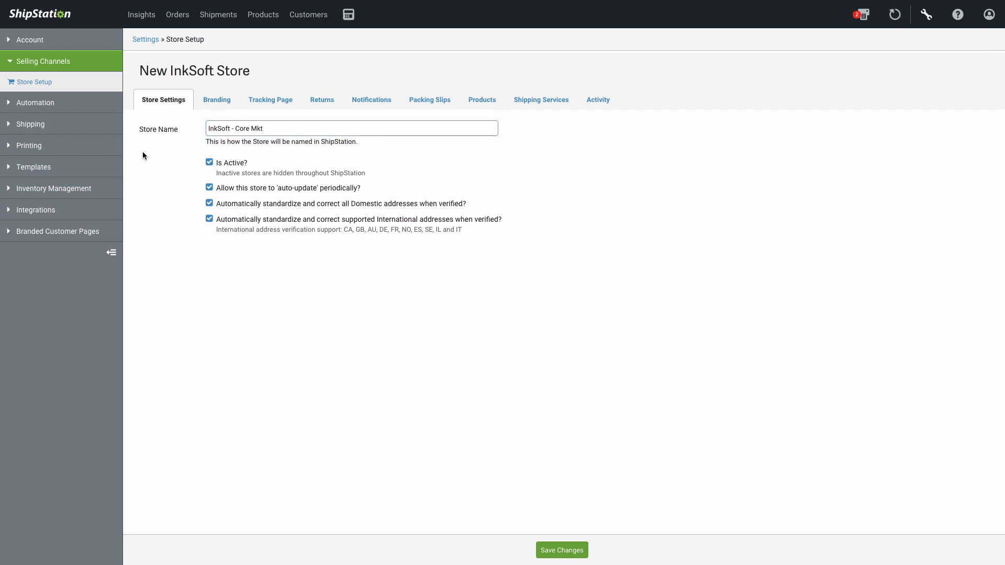
# Save the new store's settings and return to the list of all stores
pyautogui.click(214, 100)
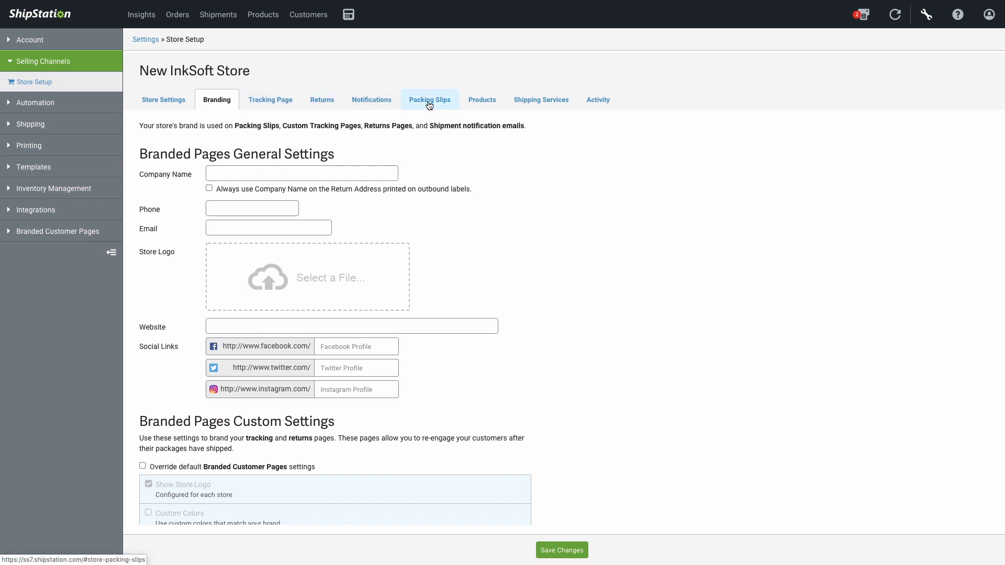
pyautogui.click(168, 101)
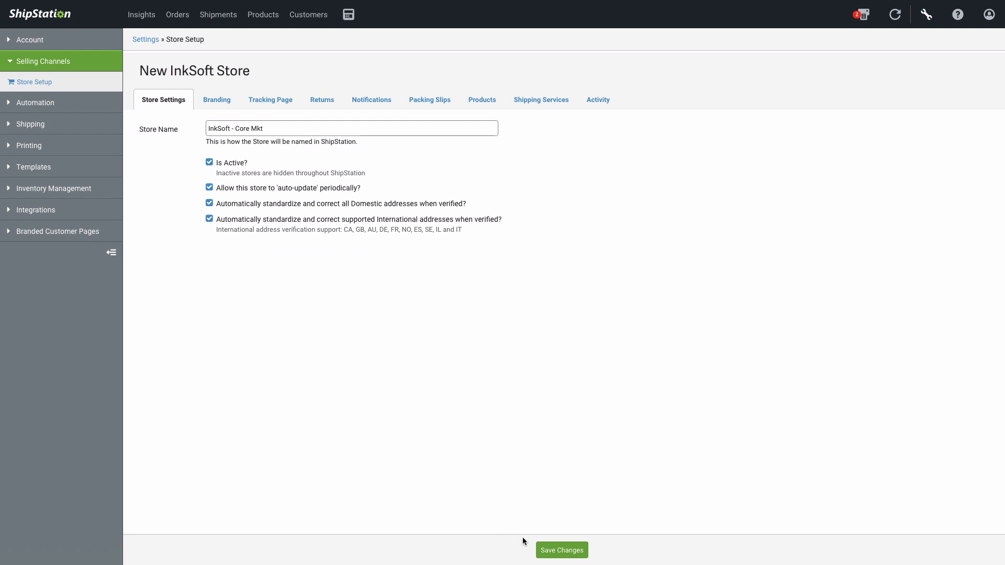
pyautogui.click(559, 556)
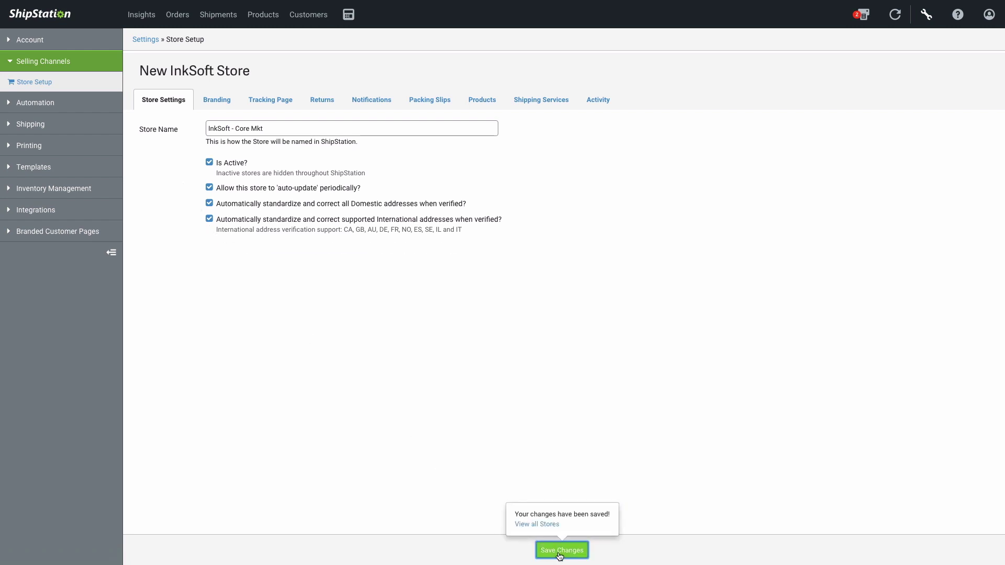
pyautogui.click(549, 526)
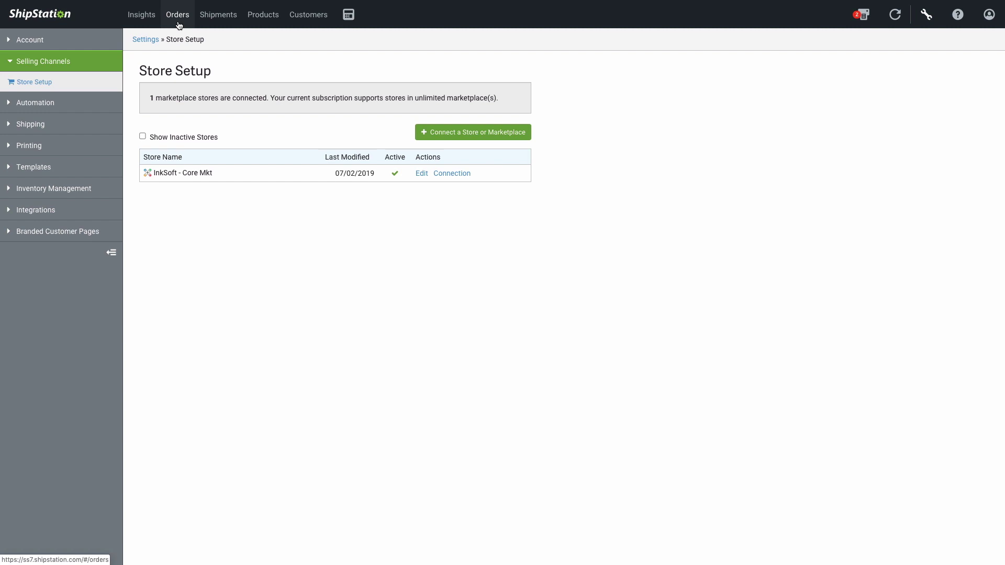
# Filter Awaiting Shipment orders to InkSoft - Core Mkt and select the NASA Ladies V-Neck T-Shirt order
pyautogui.click(177, 15)
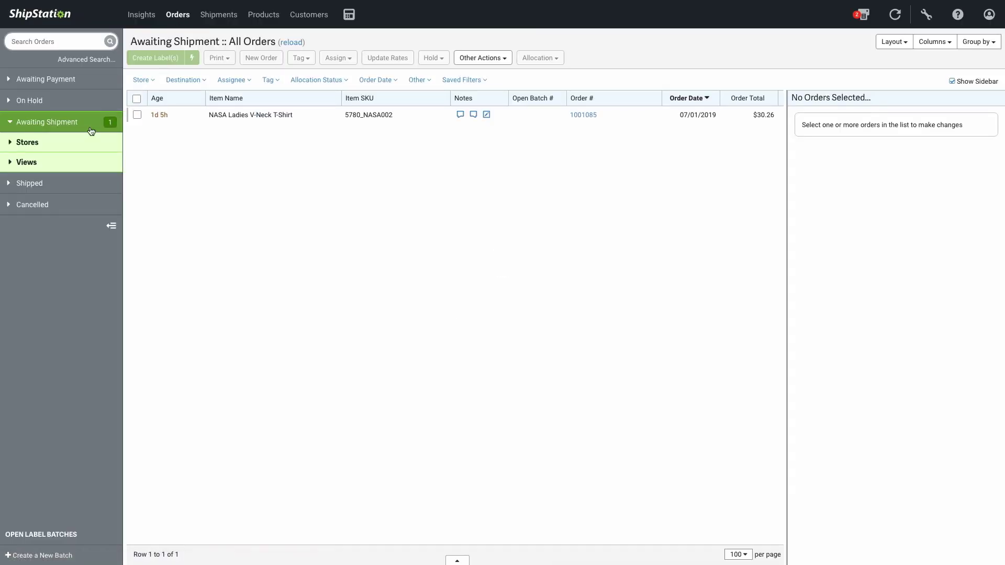
pyautogui.click(56, 144)
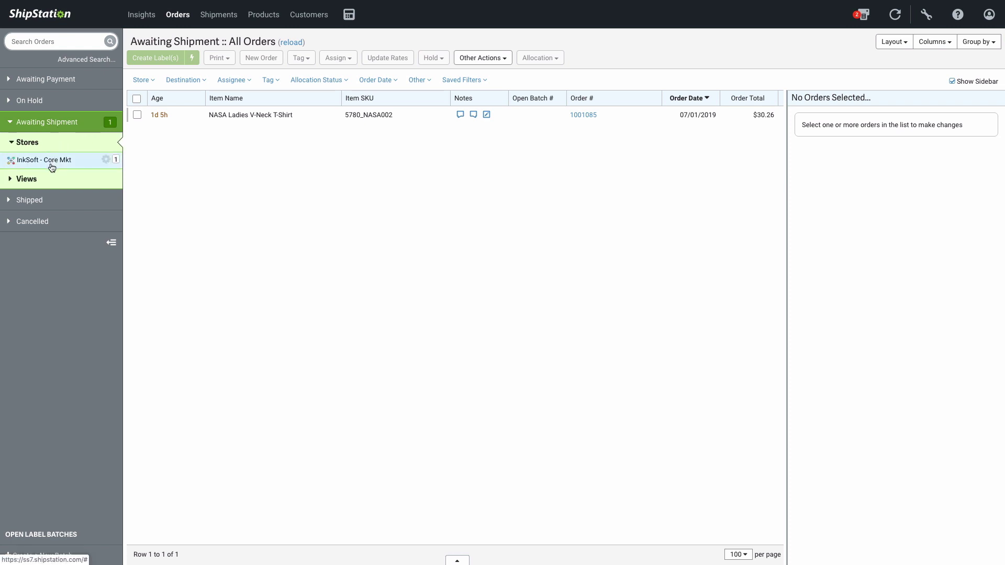
pyautogui.click(87, 164)
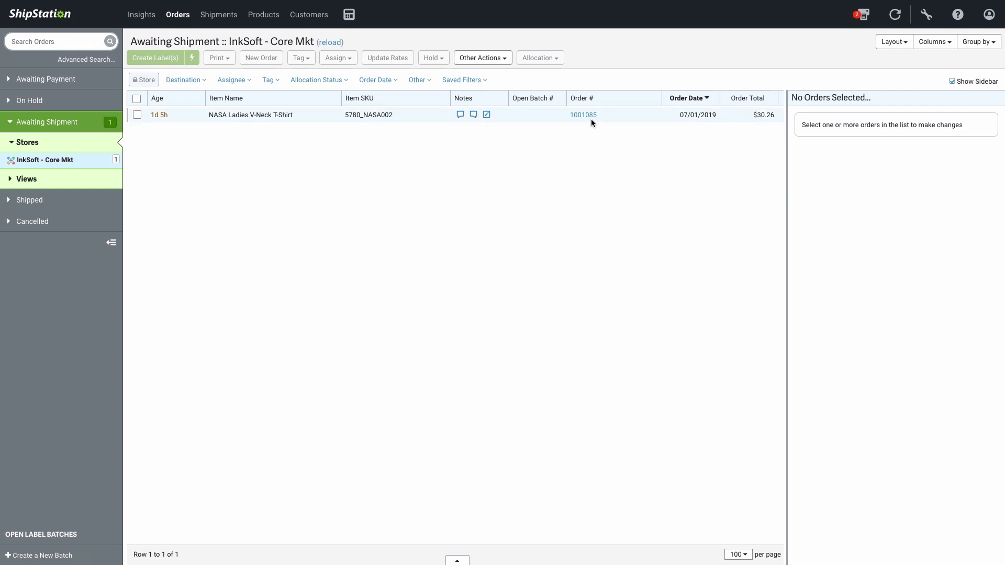
pyautogui.click(529, 117)
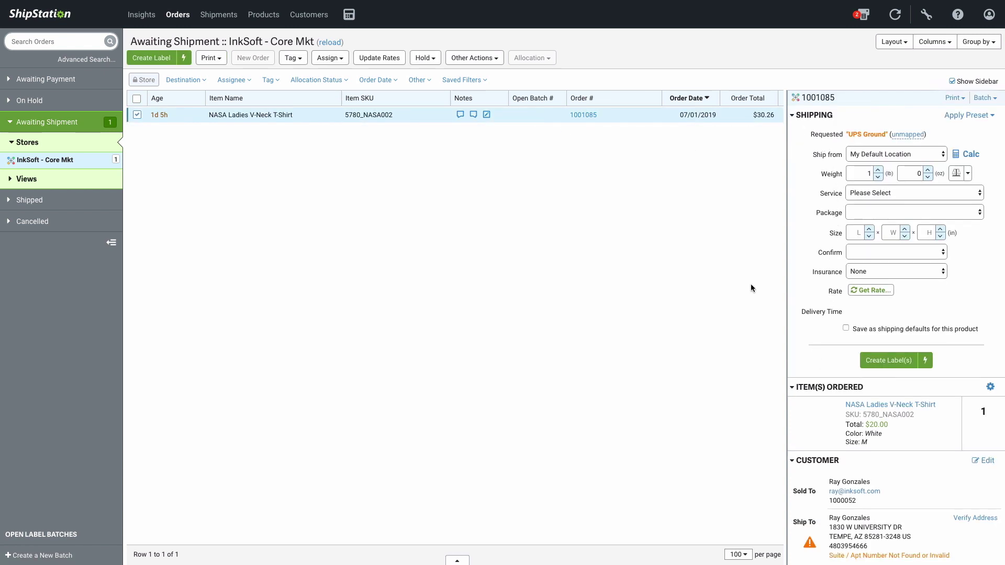
# Open the full details window for the NASA Ladies V-Neck T-Shirt order and look it over
pyautogui.click(585, 115)
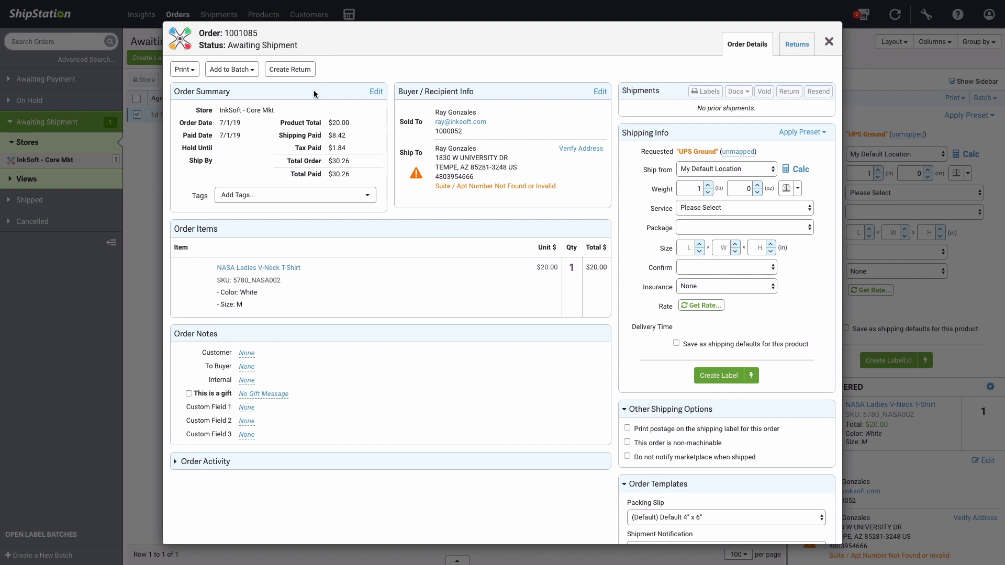
pyautogui.scroll(-1, 410, 217)
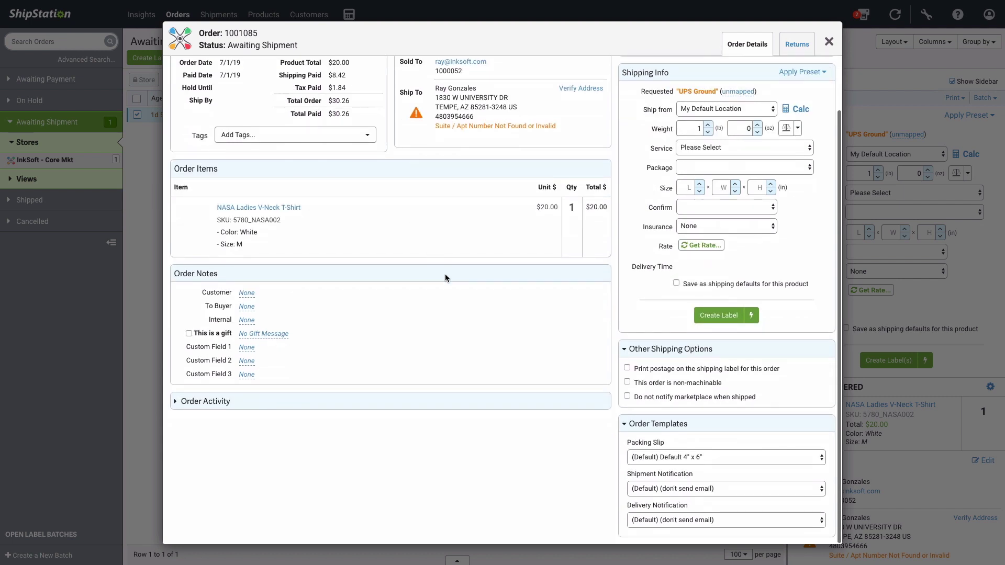
pyautogui.scroll(1, 620, 214)
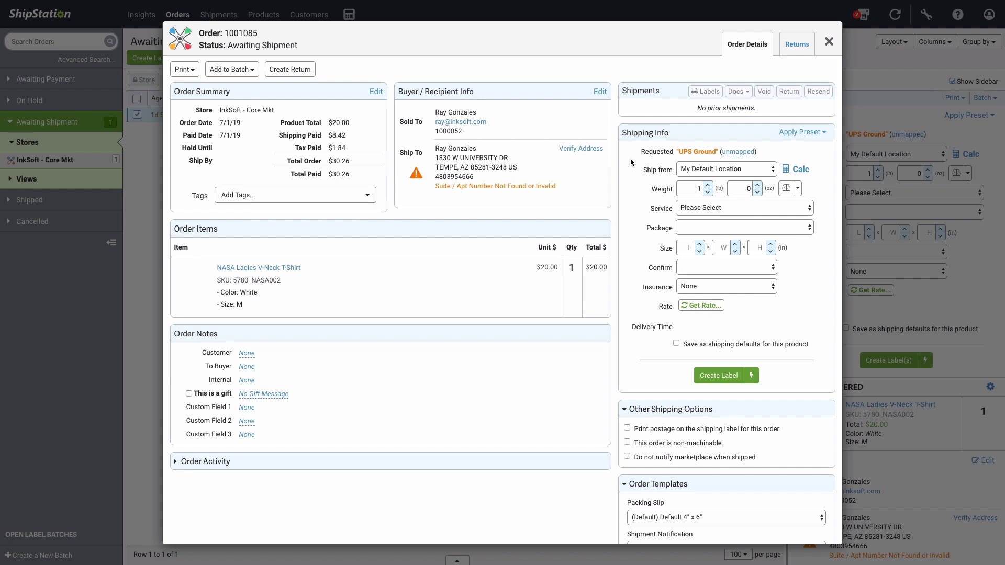
# Keep My Default Location as the ship-from origin and set the weight to 0 lb 8 oz
pyautogui.click(686, 173)
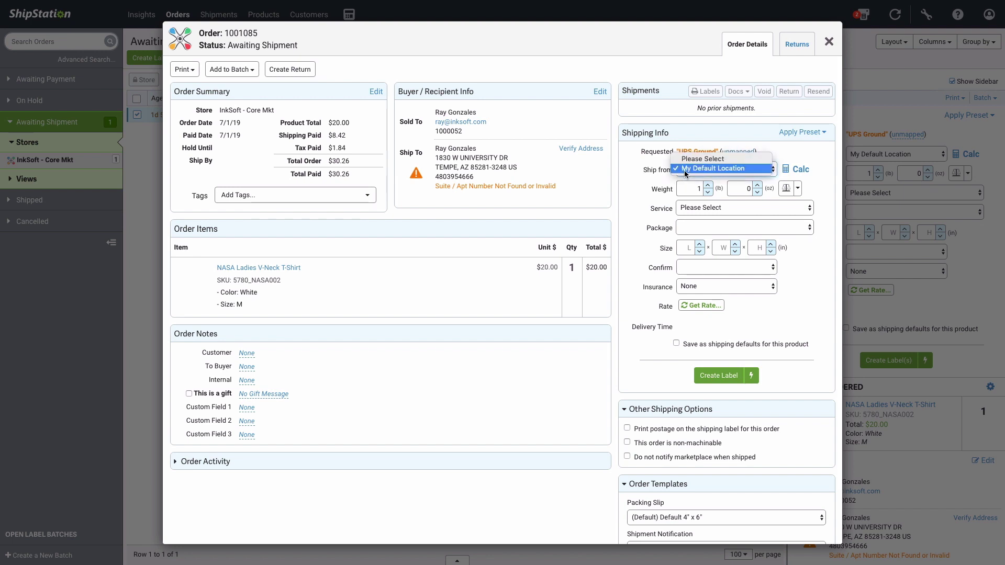
pyautogui.click(683, 170)
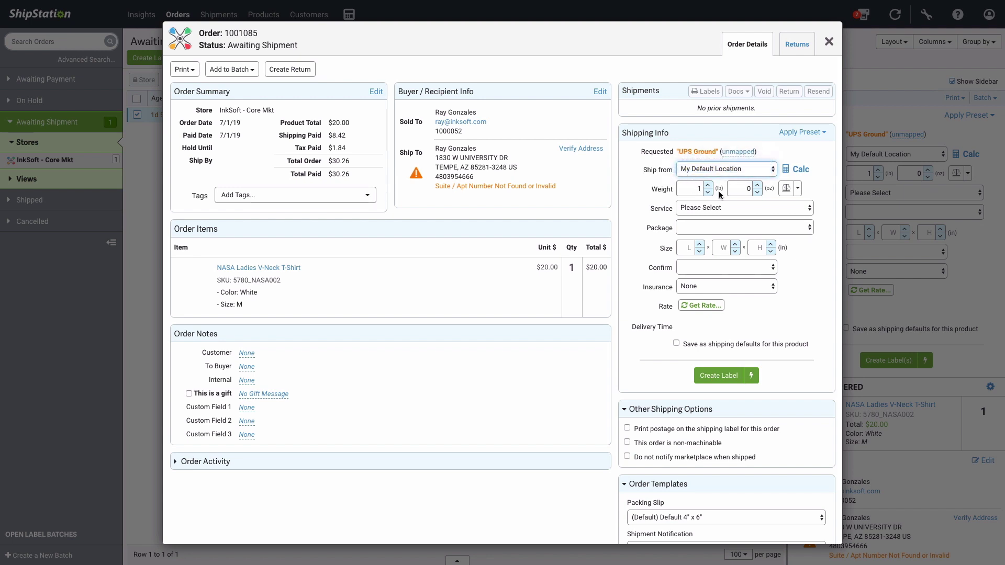
pyautogui.click(757, 185)
pyautogui.click(757, 185)
pyautogui.click(756, 185)
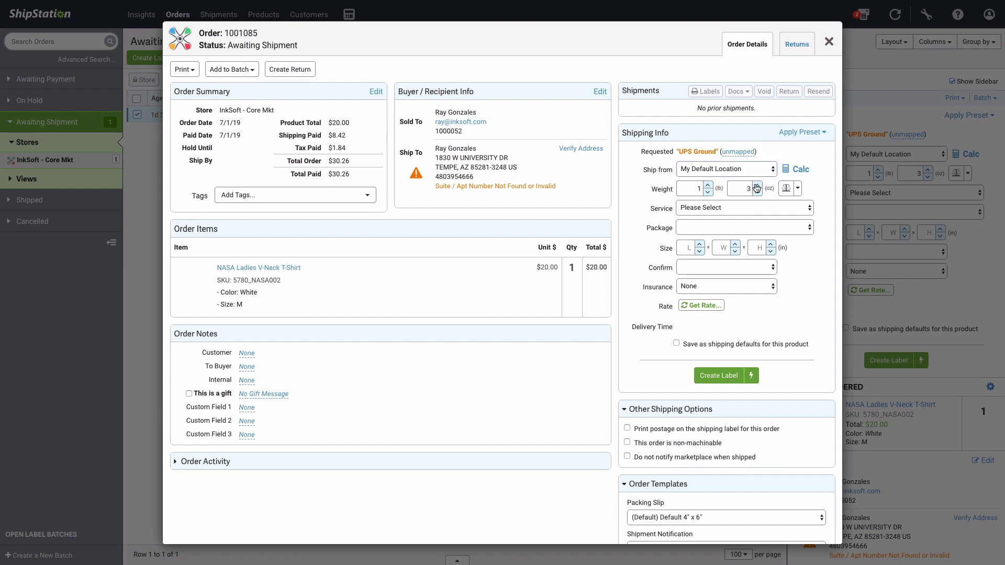
pyautogui.click(757, 185)
pyautogui.click(757, 186)
pyautogui.click(708, 192)
# Choose USPS Priority Mail in a Medium Flat Rate Box and create the label
pyautogui.click(699, 208)
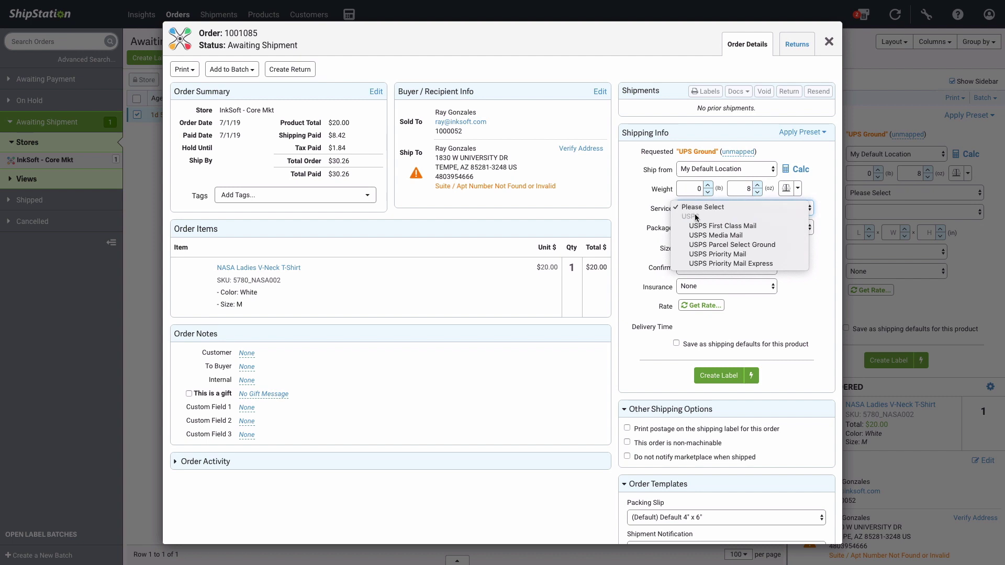
pyautogui.click(703, 254)
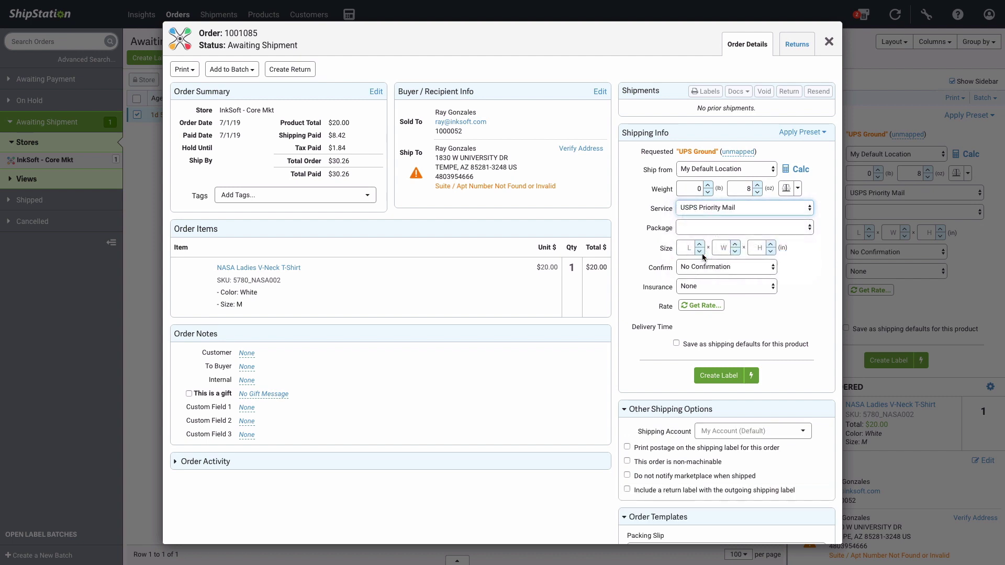
pyautogui.click(696, 228)
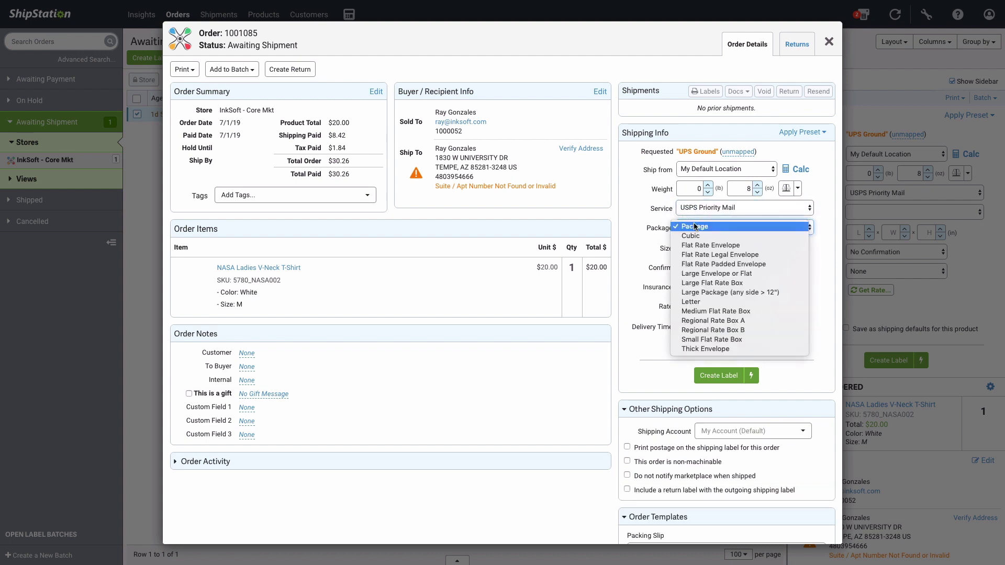
pyautogui.click(706, 312)
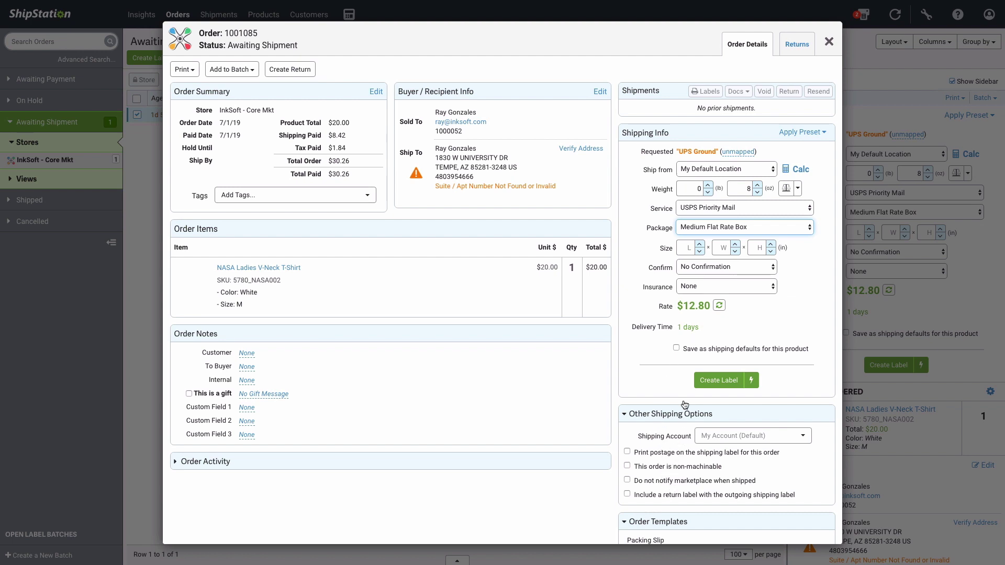
pyautogui.click(718, 385)
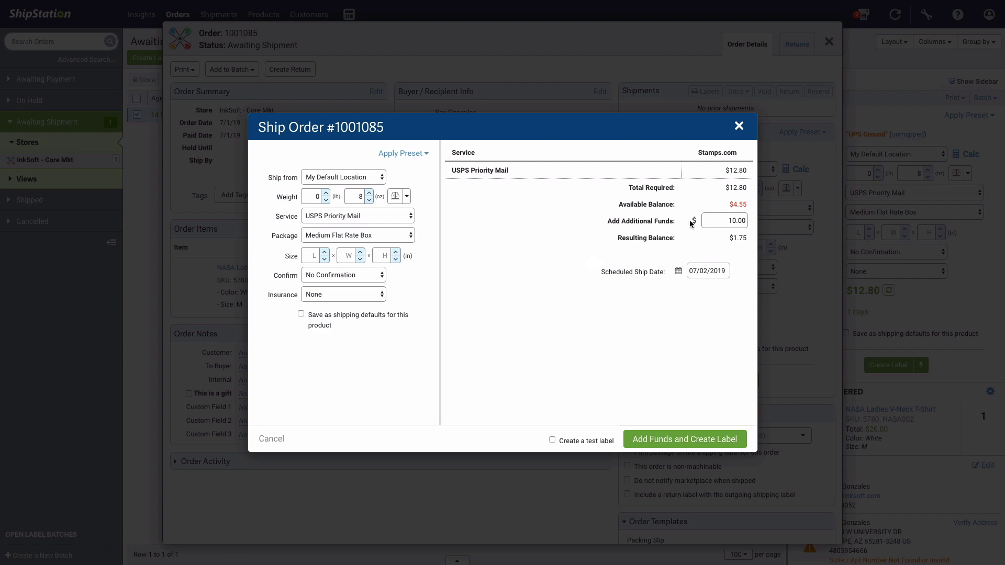
# Keep the $10.00 additional funds top-up and purchase the $12.80 Priority Mail label
pyautogui.click(724, 221)
pyautogui.click(713, 246)
pyautogui.click(627, 444)
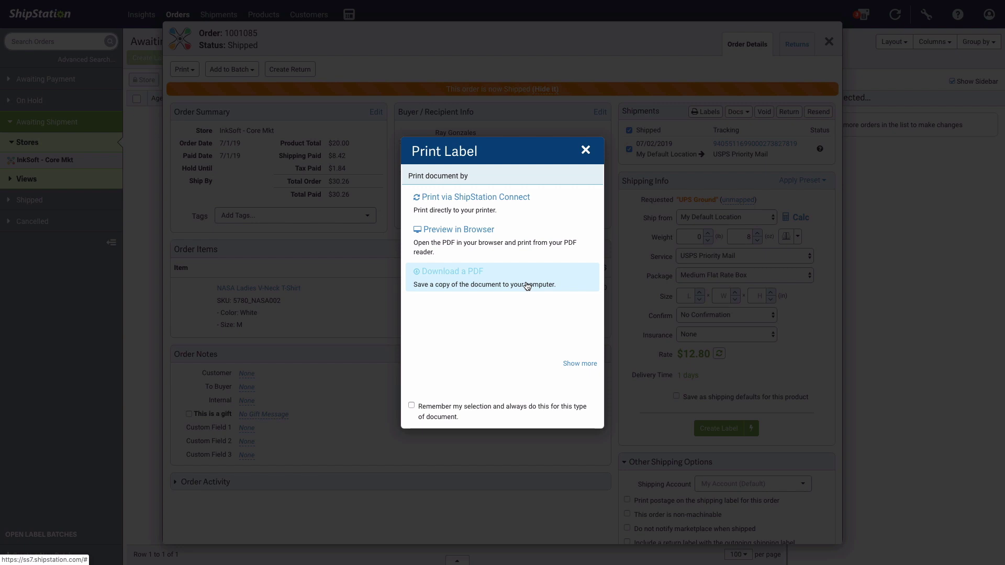
# Preview the Priority Mail label PDF in the browser, then close the preview and order window
pyautogui.click(579, 365)
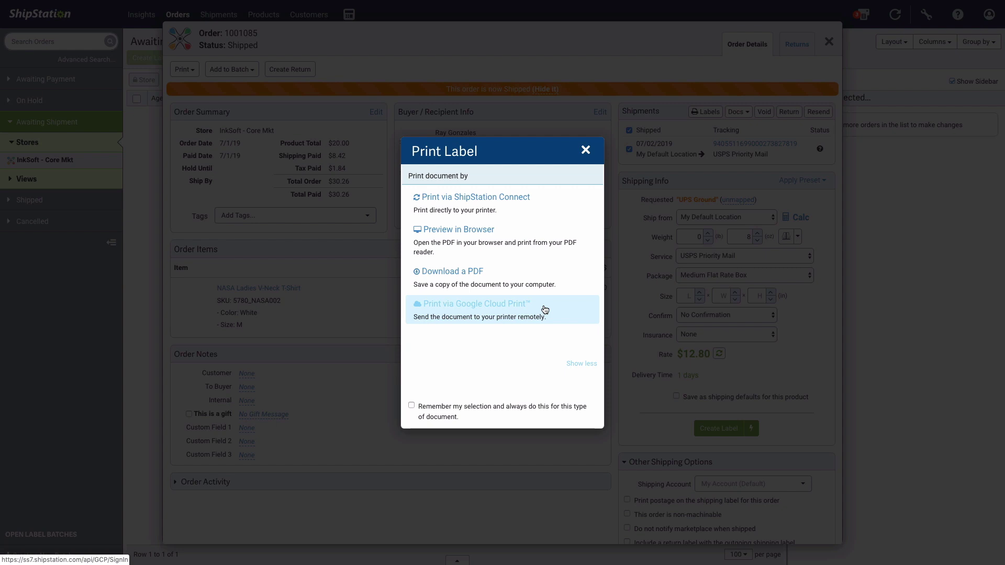
pyautogui.click(506, 237)
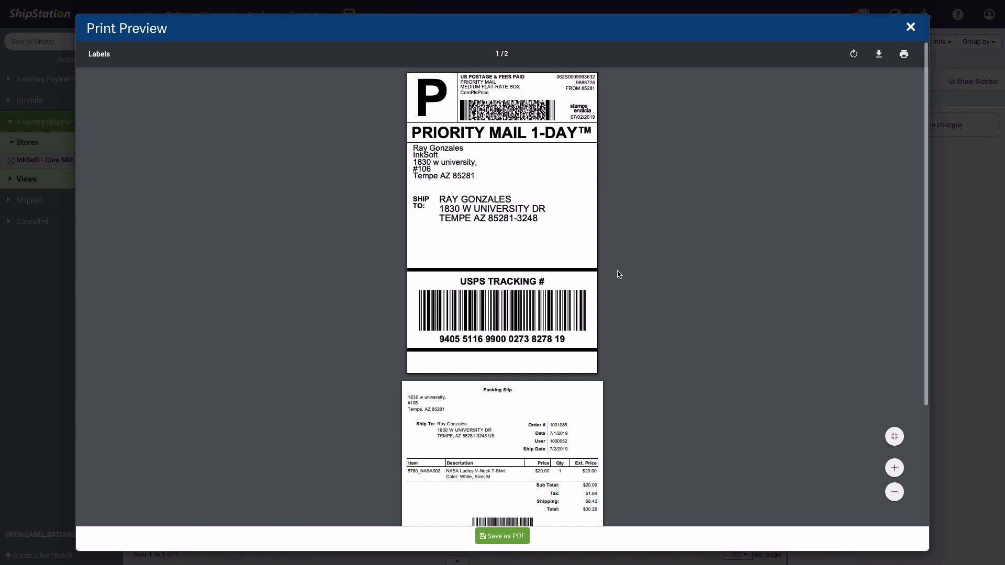
pyautogui.scroll(-3, 628, 285)
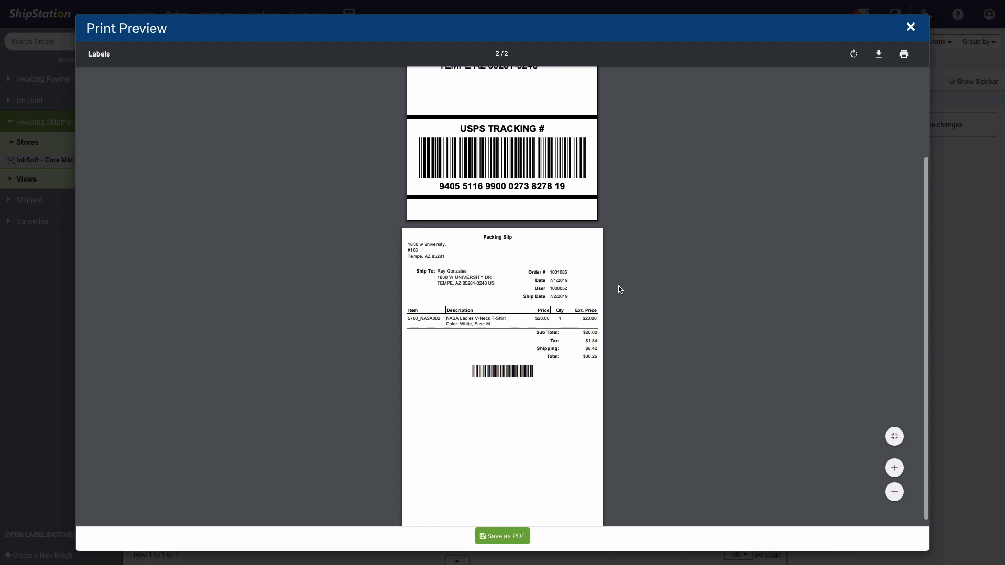
pyautogui.click(909, 28)
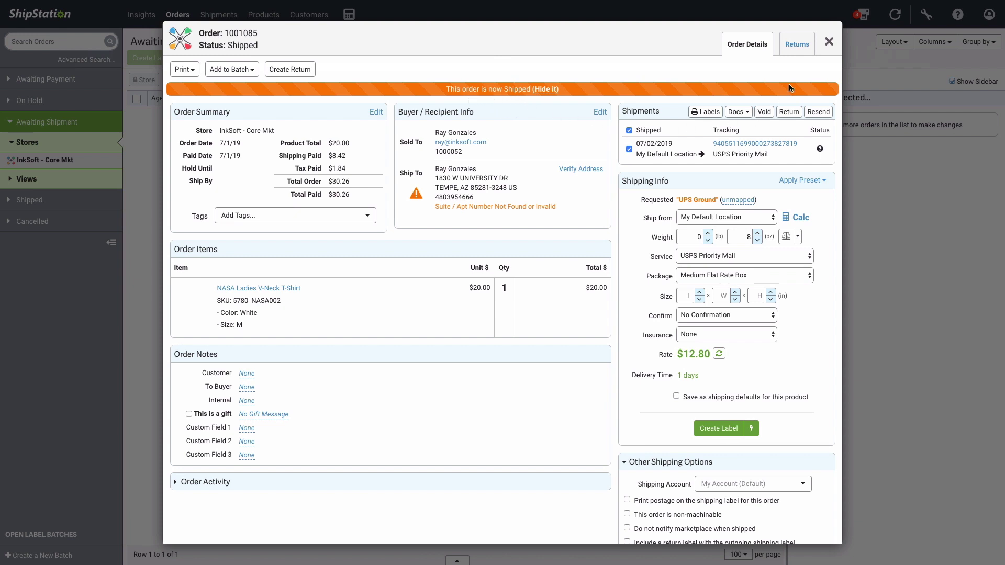
pyautogui.click(827, 42)
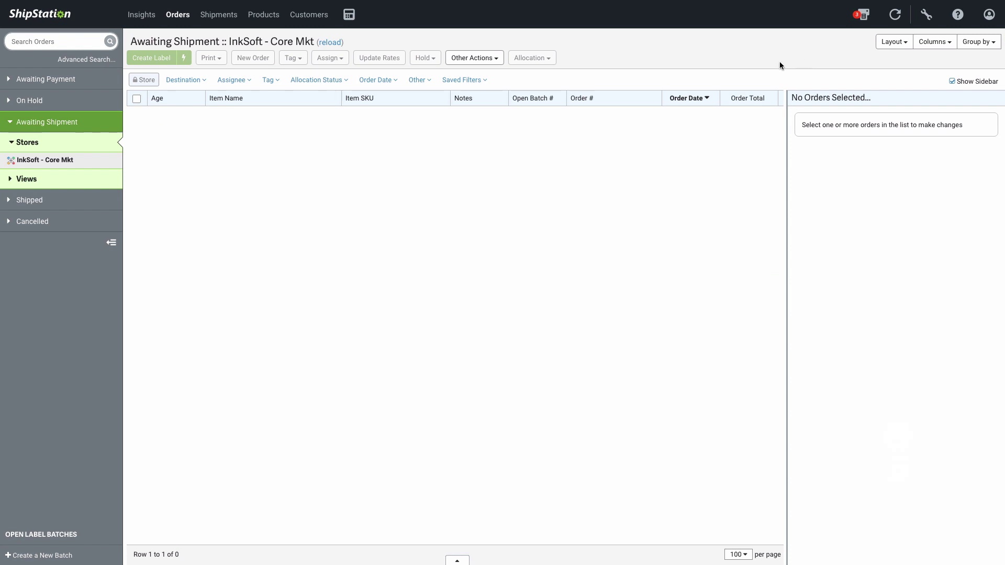
# Show ShipStation's Shipped orders list
pyautogui.click(58, 201)
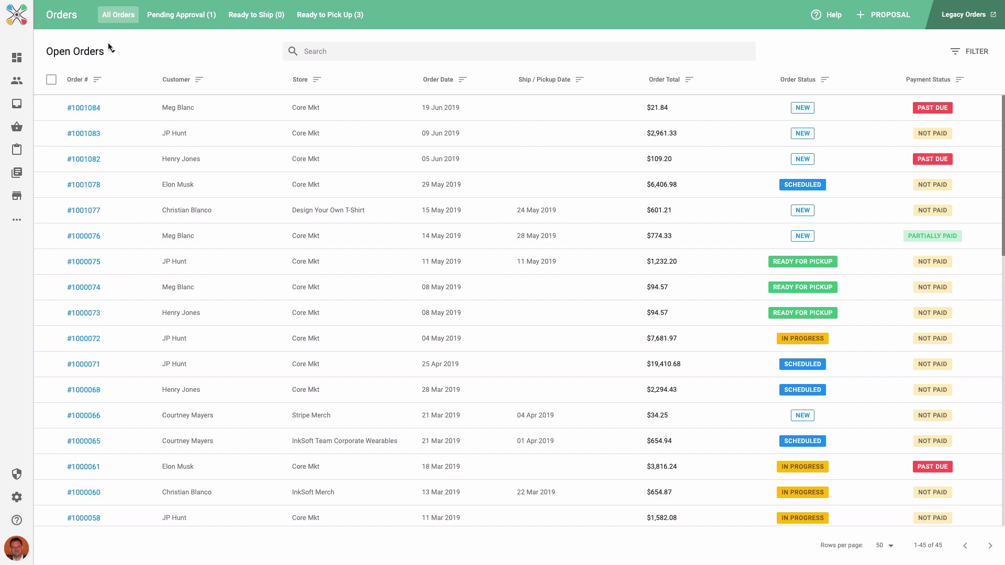
# Switch InkSoft to the Completed Orders view and open the NASA T-Shirt Store order
pyautogui.click(95, 58)
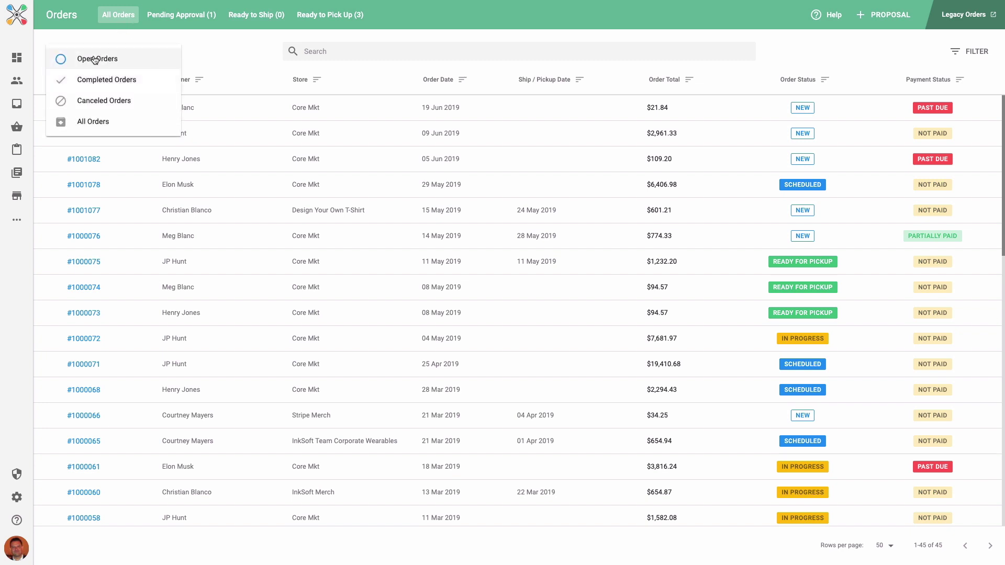
pyautogui.click(99, 83)
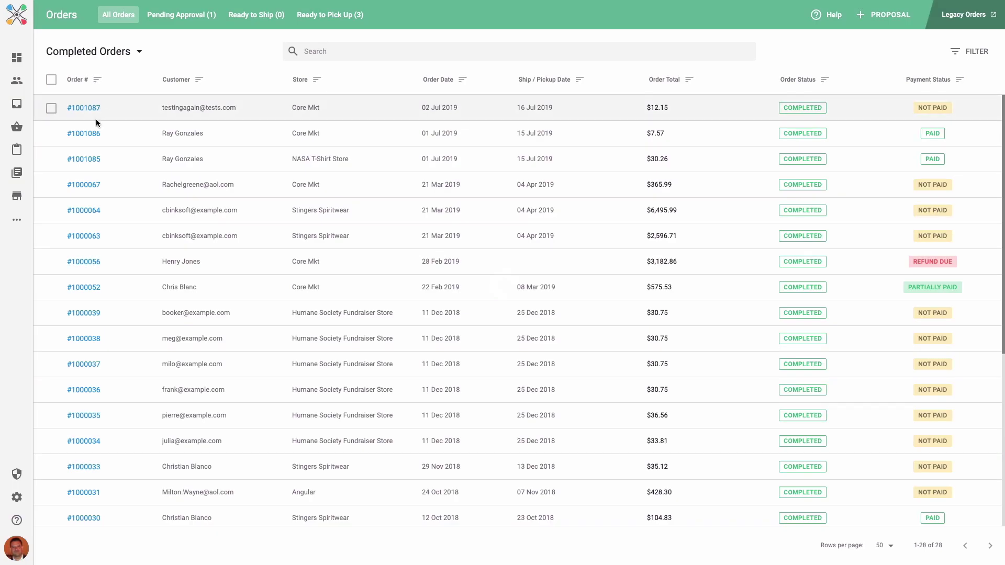
pyautogui.click(100, 162)
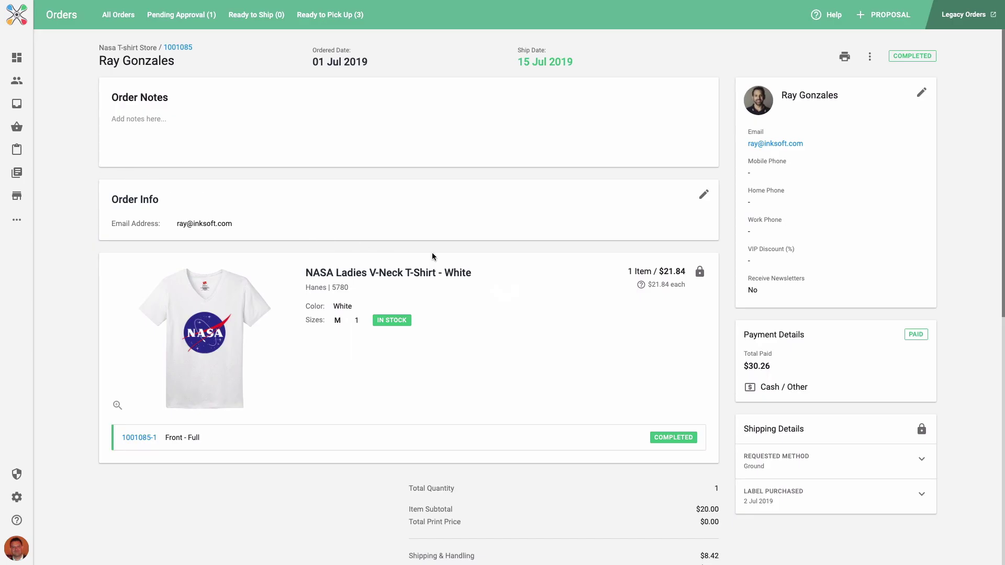
# Expand the purchased USPS label's tracking details and check the timeline's ShipStation Priority Mail label entry
pyautogui.scroll(-3, 840, 354)
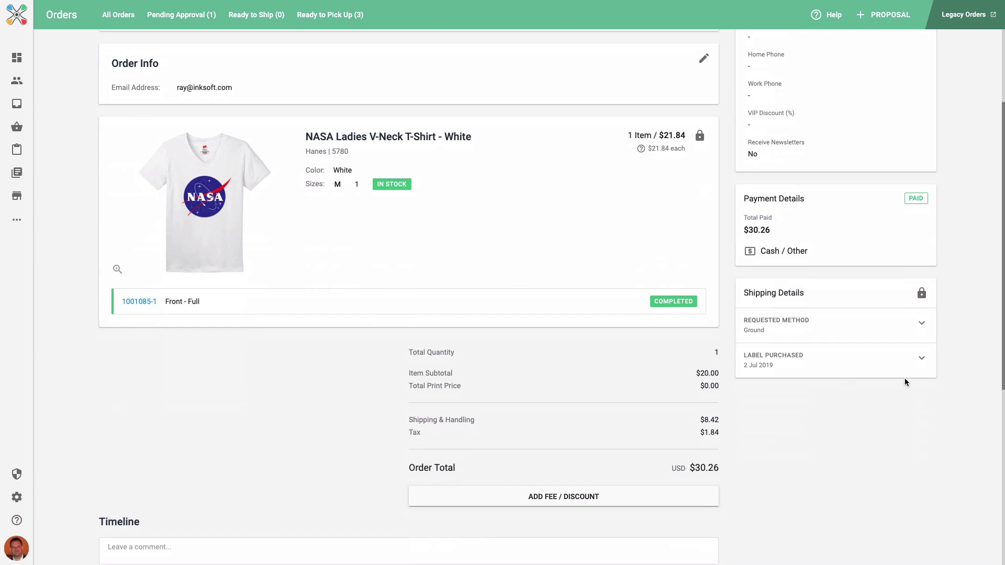
pyautogui.click(922, 359)
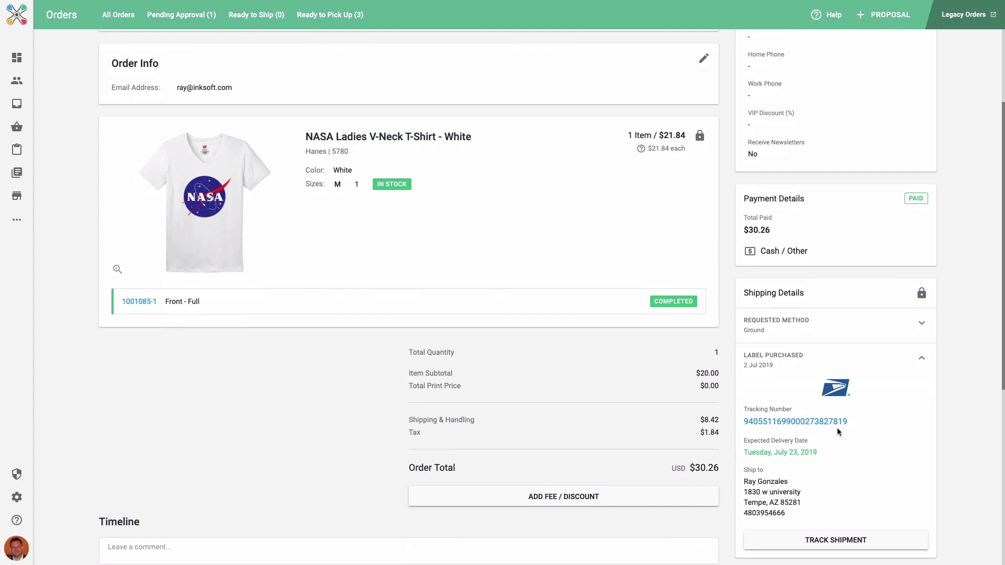
pyautogui.scroll(-6, 385, 343)
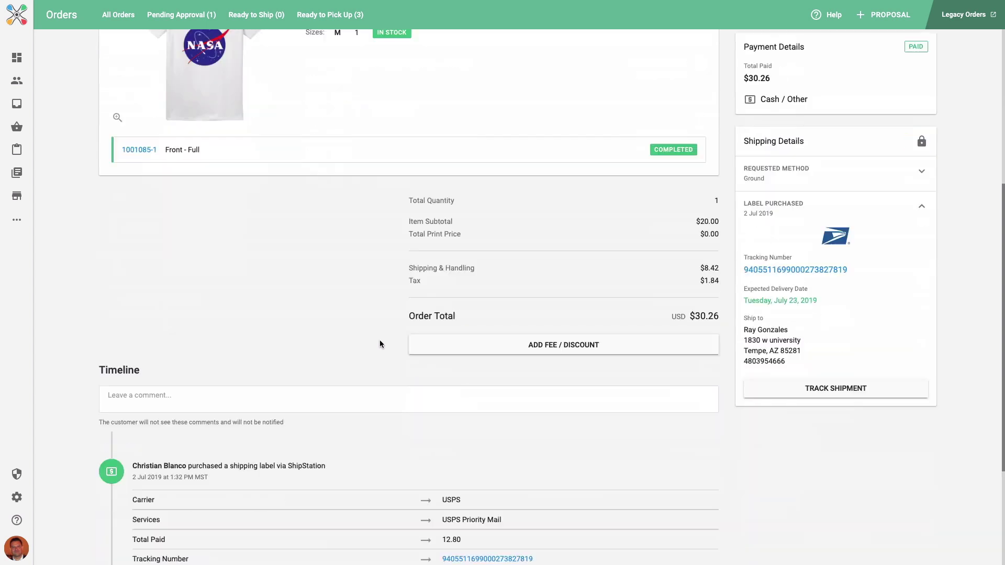